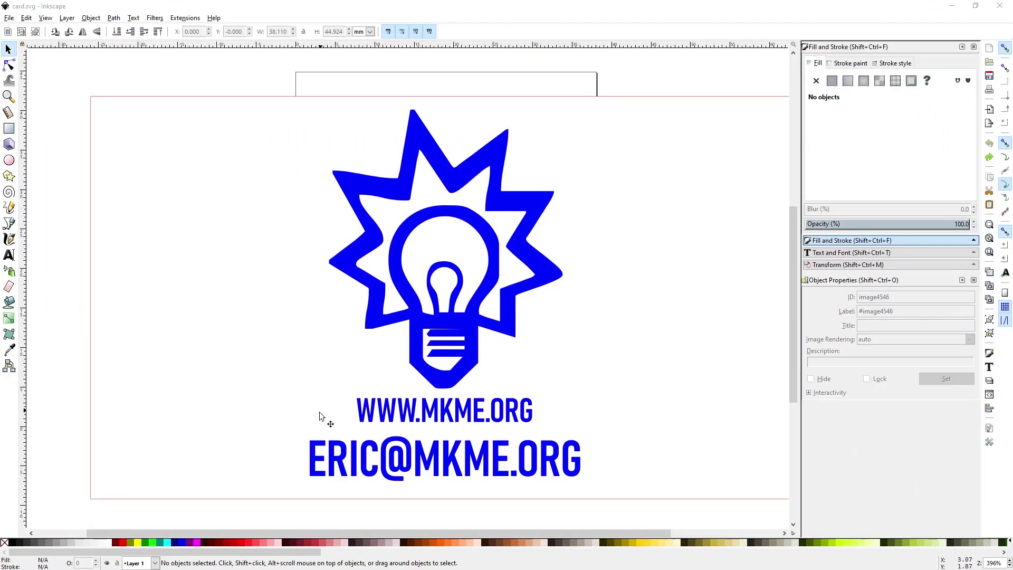
# Step: Check the white card background rectangle and the email address text
pyautogui.scroll(-2, 320, 416)
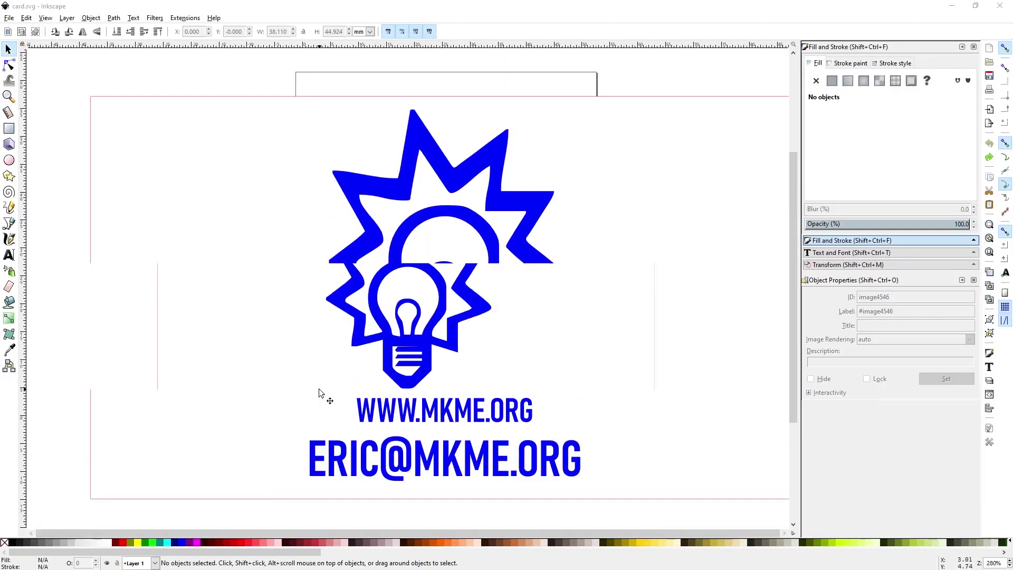
pyautogui.scroll(-1, 319, 389)
pyautogui.scroll(2, 319, 388)
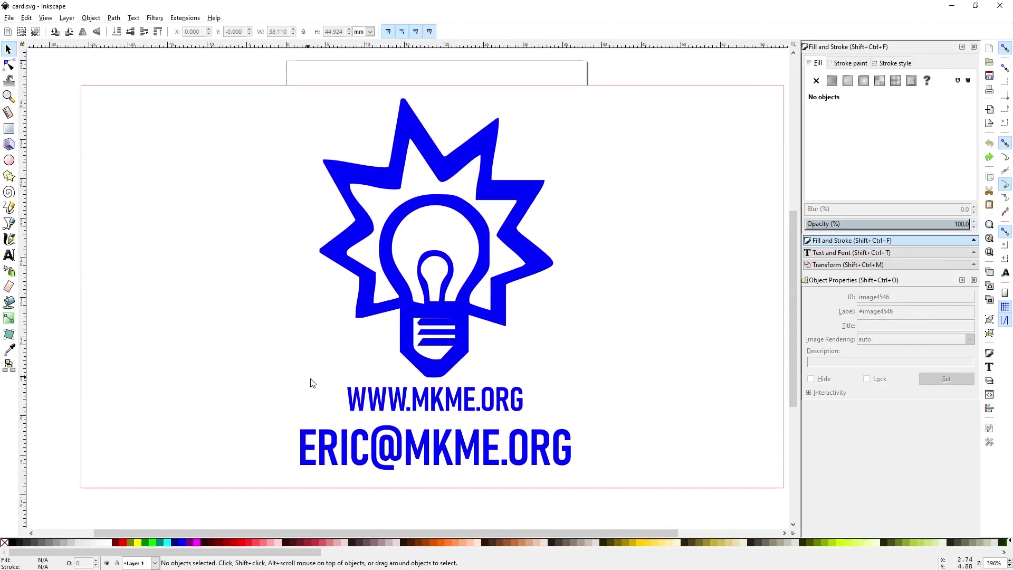
pyautogui.click(370, 427)
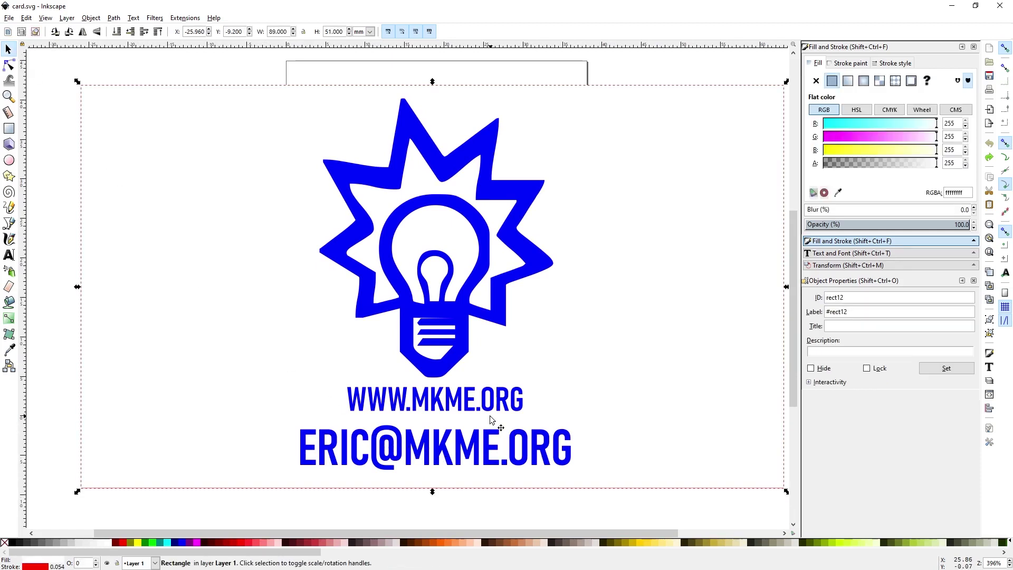
pyautogui.doubleClick(500, 448)
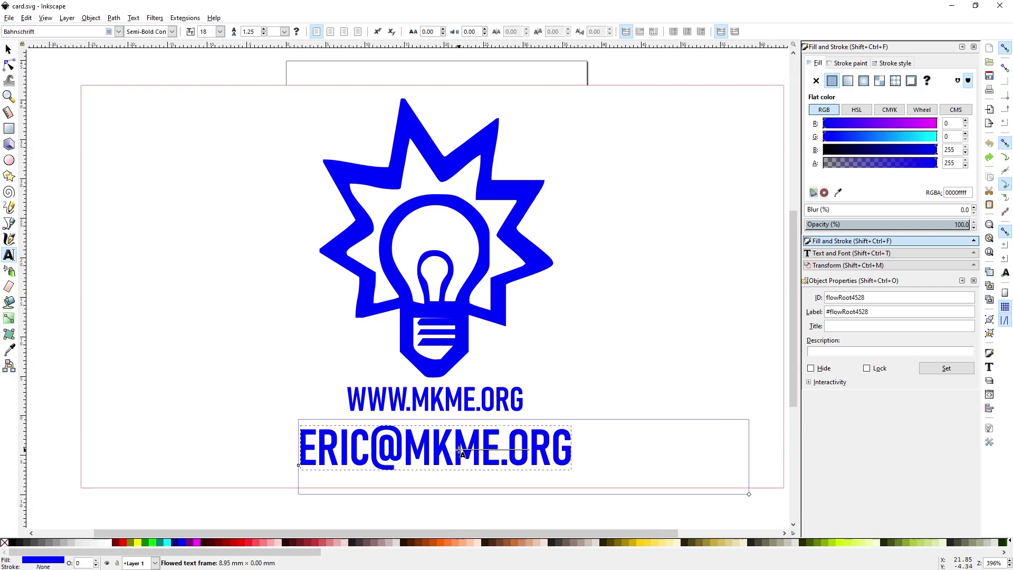
# Step: Select the old blue lightbulb image with the Selector tool
pyautogui.click(449, 329)
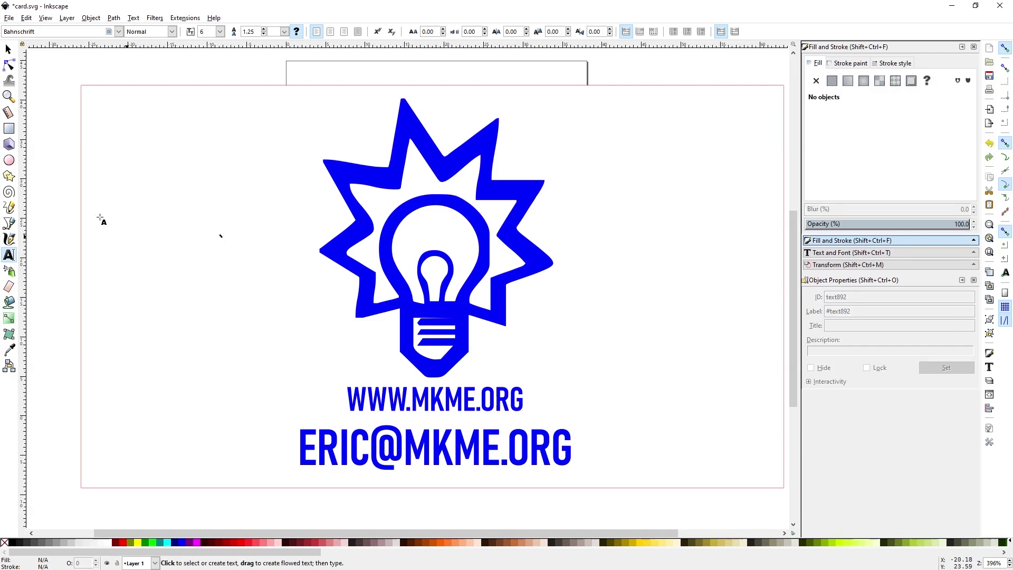
pyautogui.click(8, 49)
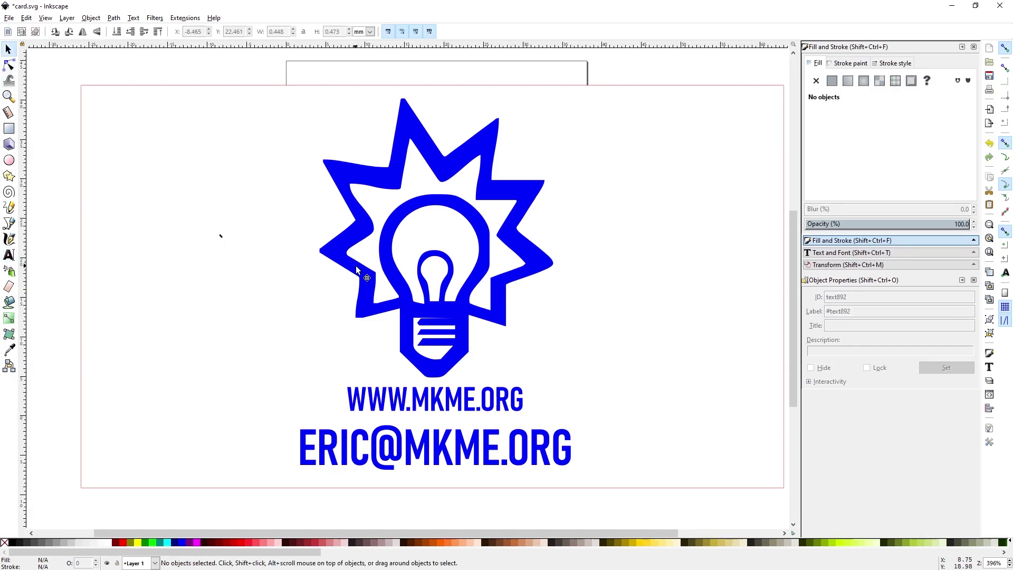
pyautogui.click(368, 277)
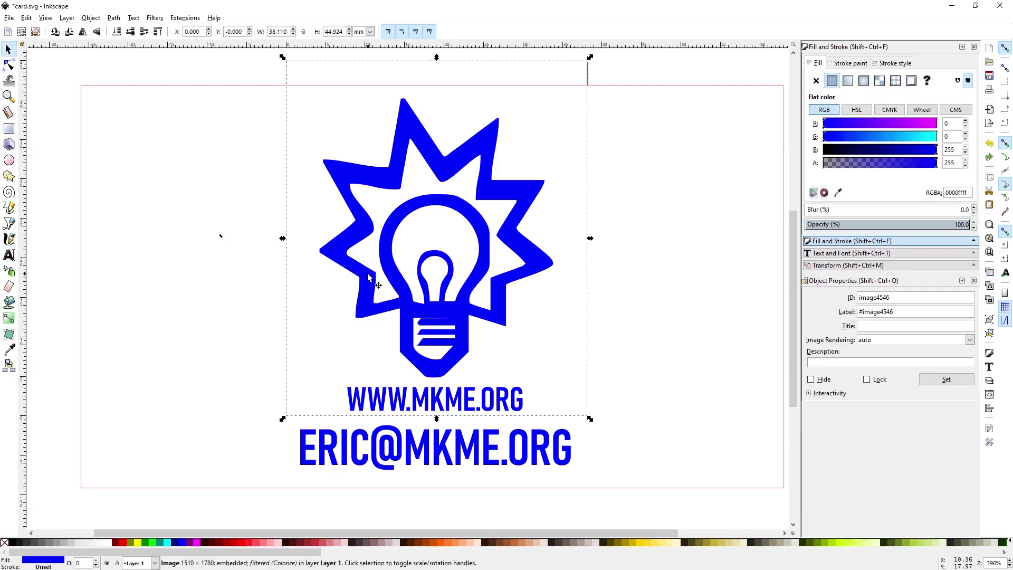
# Step: Delete the old lightbulb and import the new lightbulb PNG as an embedded image
pyautogui.press('Delete')
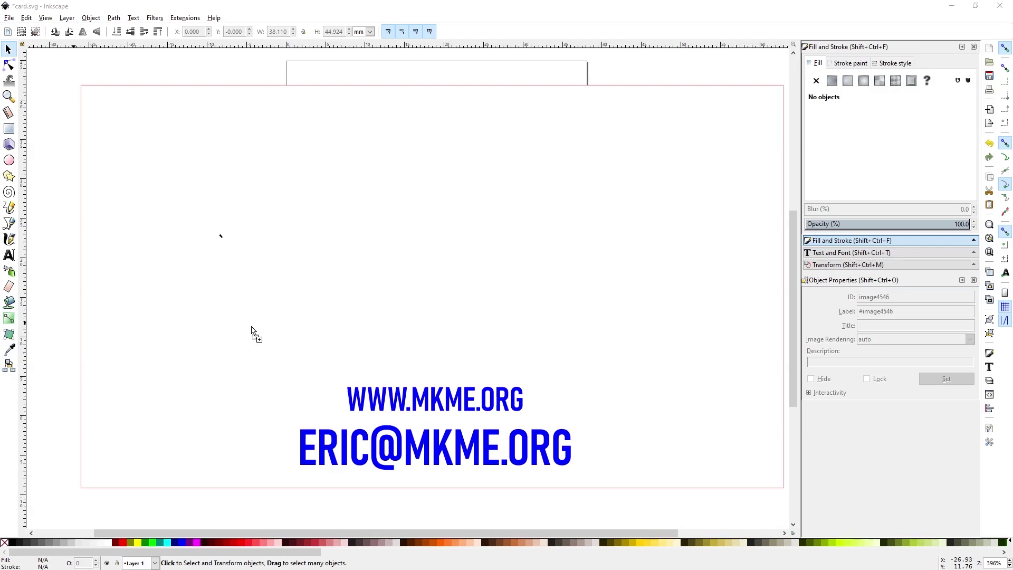
pyautogui.moveTo(251, 330); pyautogui.dragTo(434, 268)
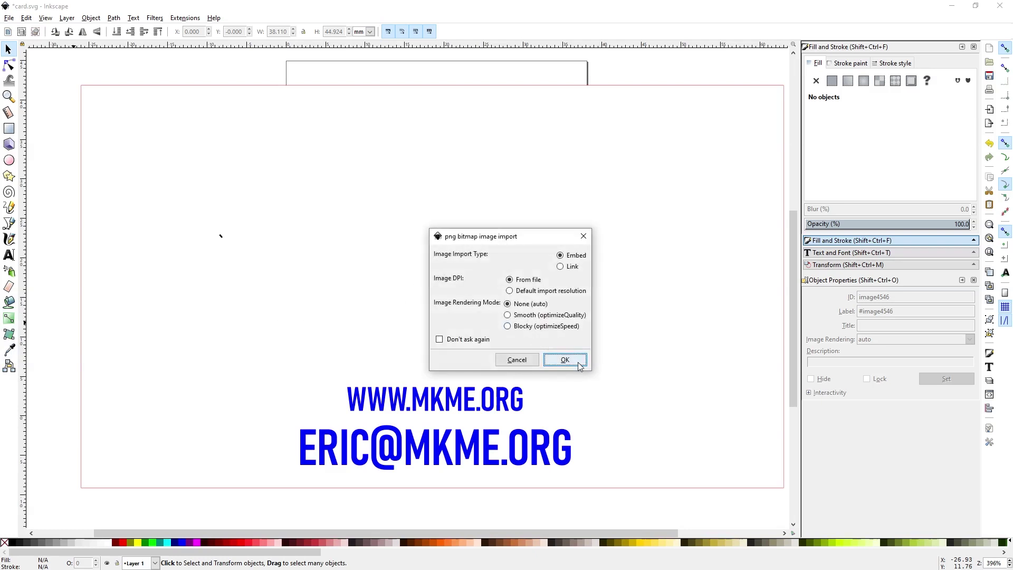
pyautogui.click(564, 360)
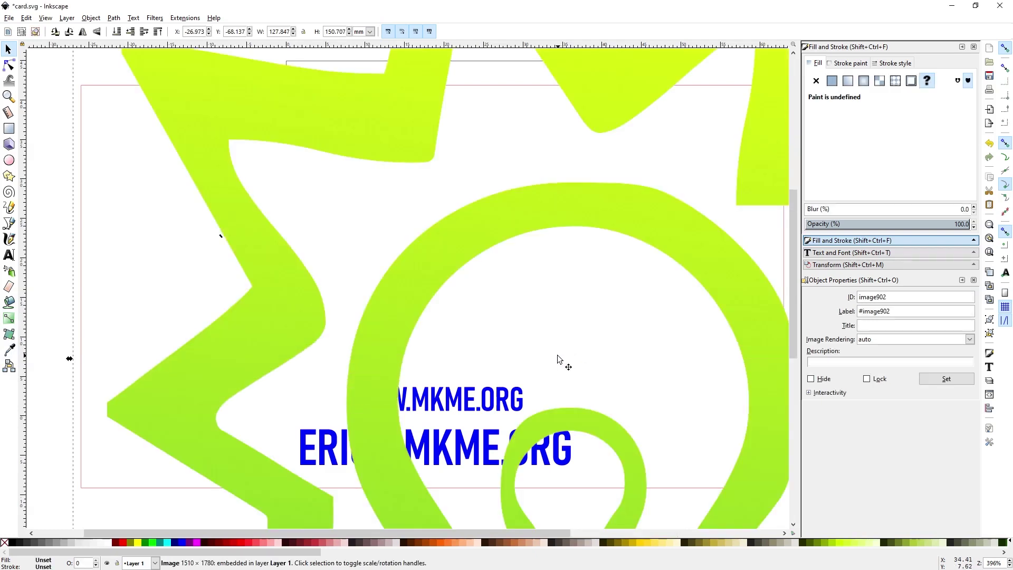
# Step: Shrink the imported lightbulb image to a small size using its corner handles
pyautogui.scroll(-5, 559, 360)
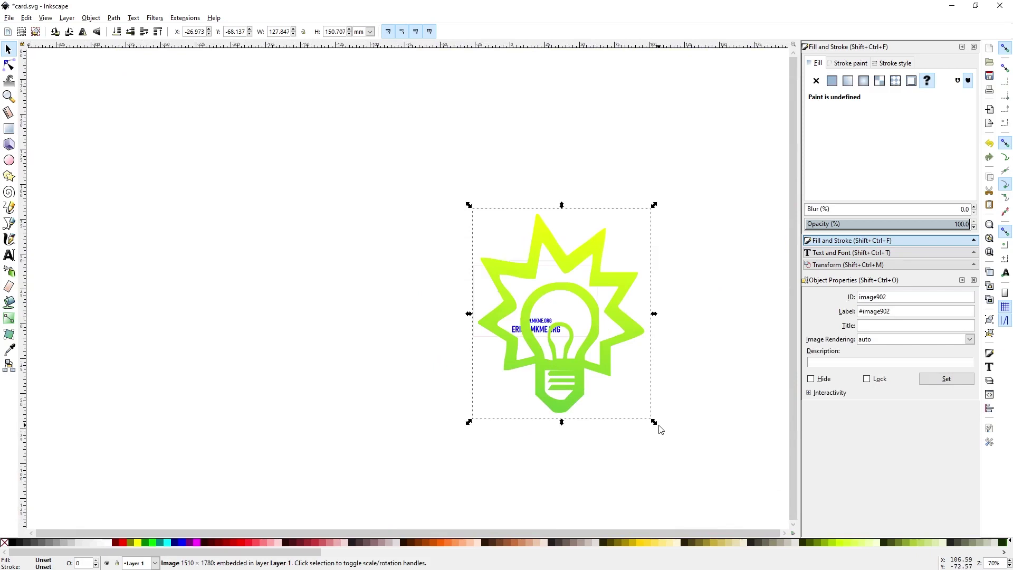
pyautogui.moveTo(655, 421); pyautogui.dragTo(500, 254)
pyautogui.moveTo(493, 215); pyautogui.dragTo(533, 279)
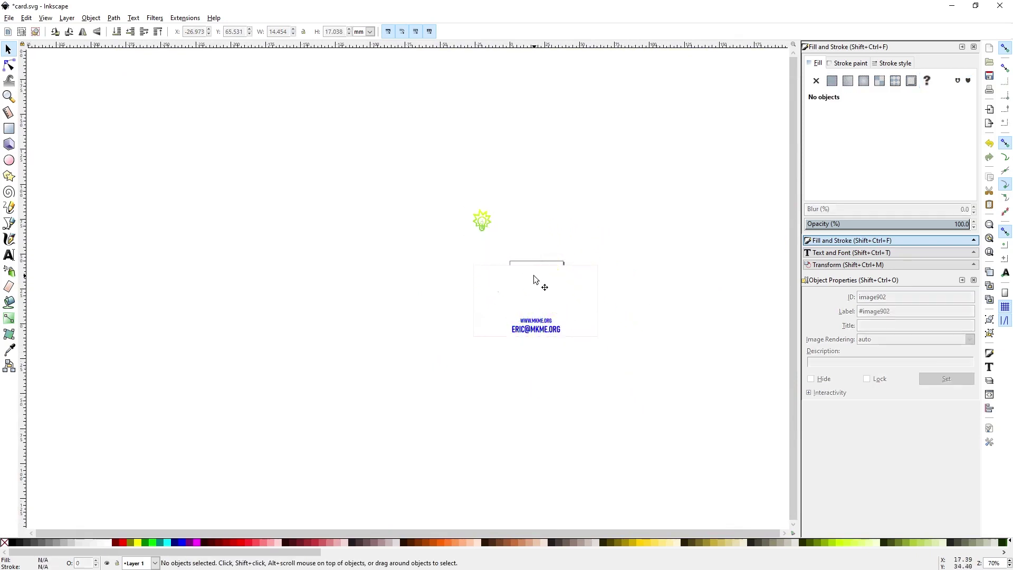
pyautogui.moveTo(484, 228); pyautogui.dragTo(525, 276)
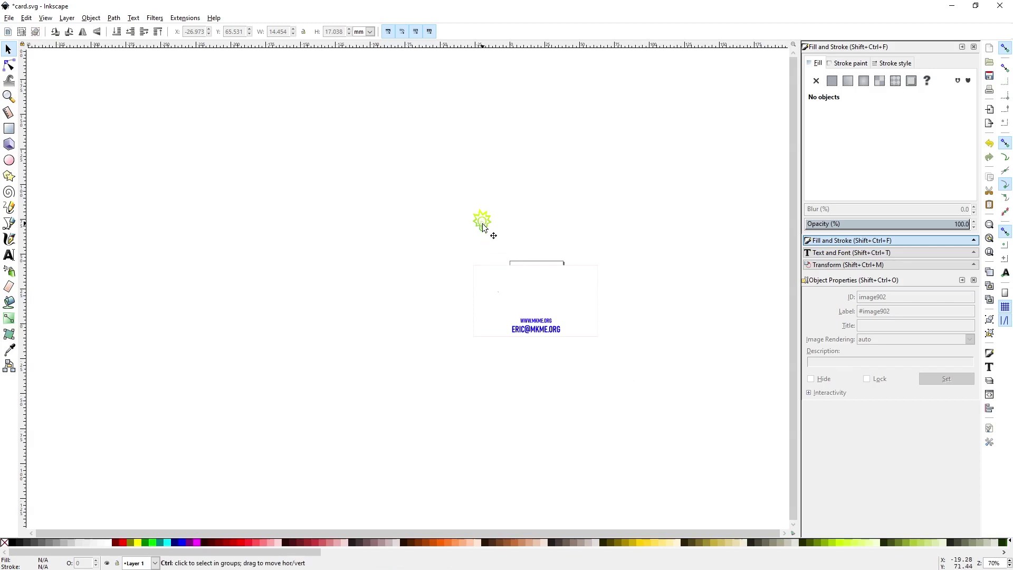
pyautogui.scroll(4, 484, 225)
pyautogui.moveTo(499, 210); pyautogui.dragTo(688, 465)
pyautogui.scroll(-8, 695, 470)
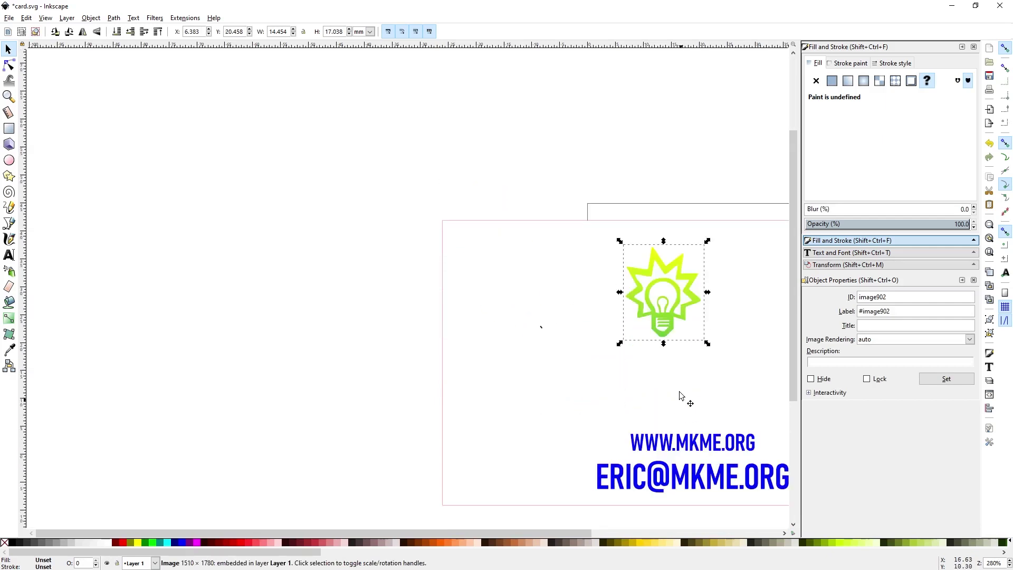
# Step: Enlarge the lightbulb to 26.981 × 31.805 mm and centre it above the text
pyautogui.click(696, 365)
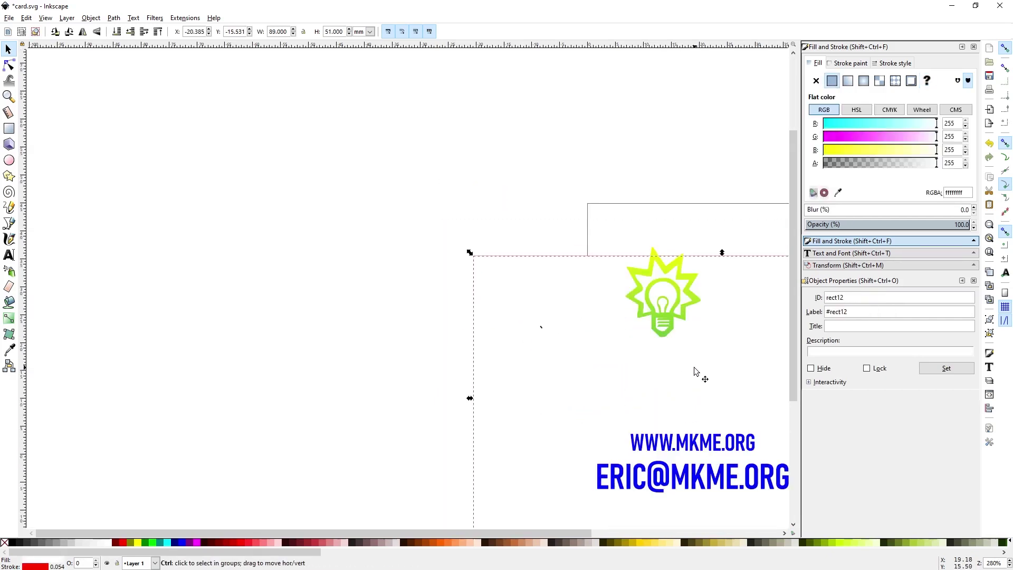
pyautogui.scroll(2, 697, 365)
pyautogui.scroll(-2, 695, 369)
pyautogui.scroll(3, 694, 372)
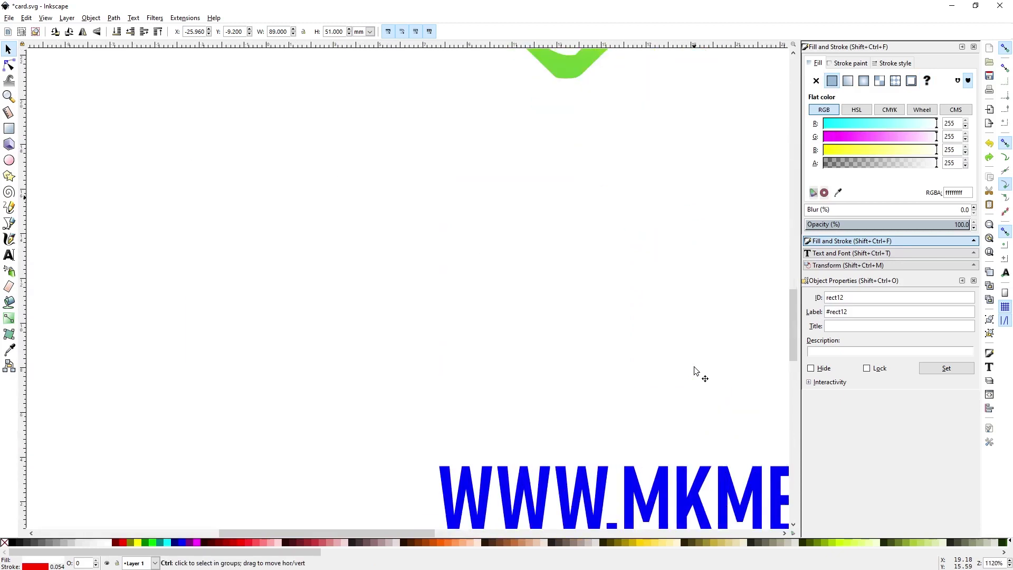
pyautogui.scroll(-2, 694, 375)
pyautogui.click(655, 256)
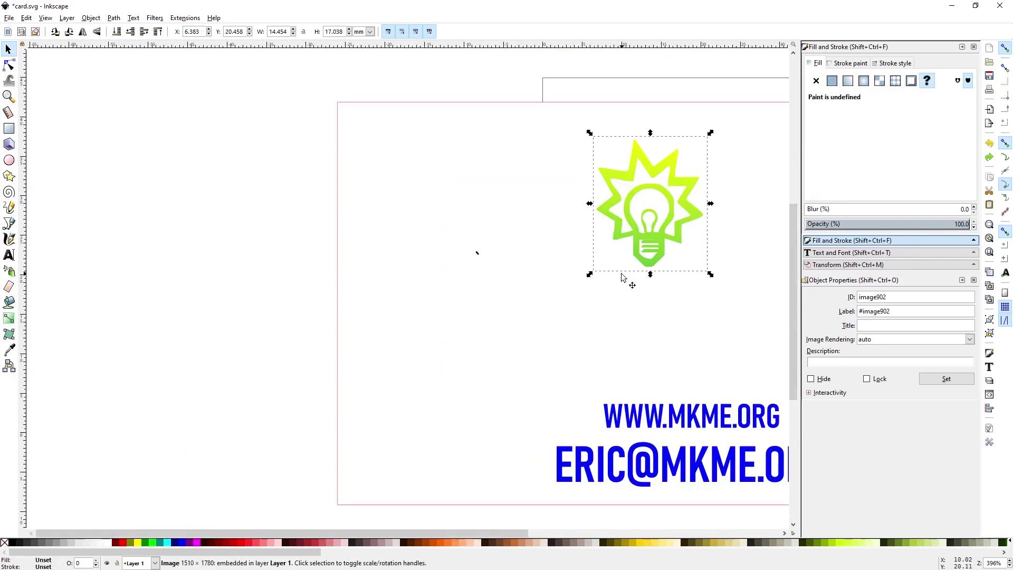
pyautogui.moveTo(589, 275); pyautogui.dragTo(454, 389)
pyautogui.moveTo(558, 327); pyautogui.dragTo(657, 328)
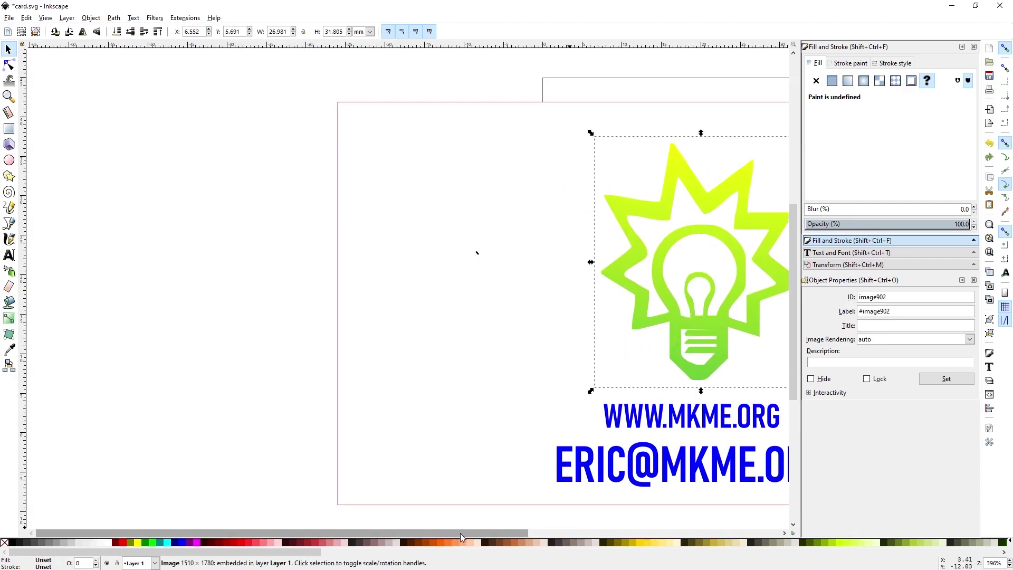
pyautogui.moveTo(460, 533); pyautogui.dragTo(612, 552)
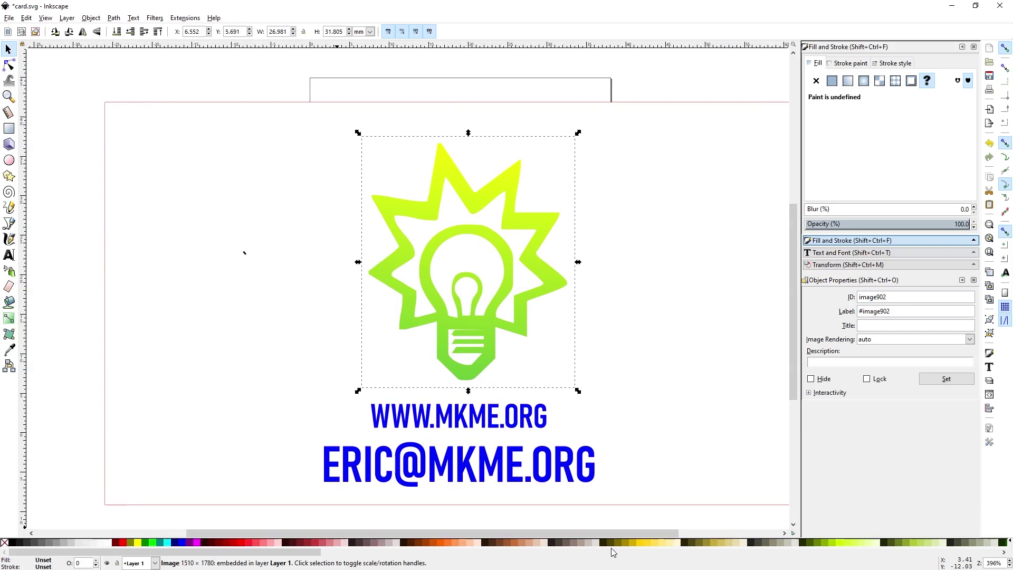
# Step: Apply a blue Colorize filter (Filters > Color) to the lightbulb logo
pyautogui.click(154, 18)
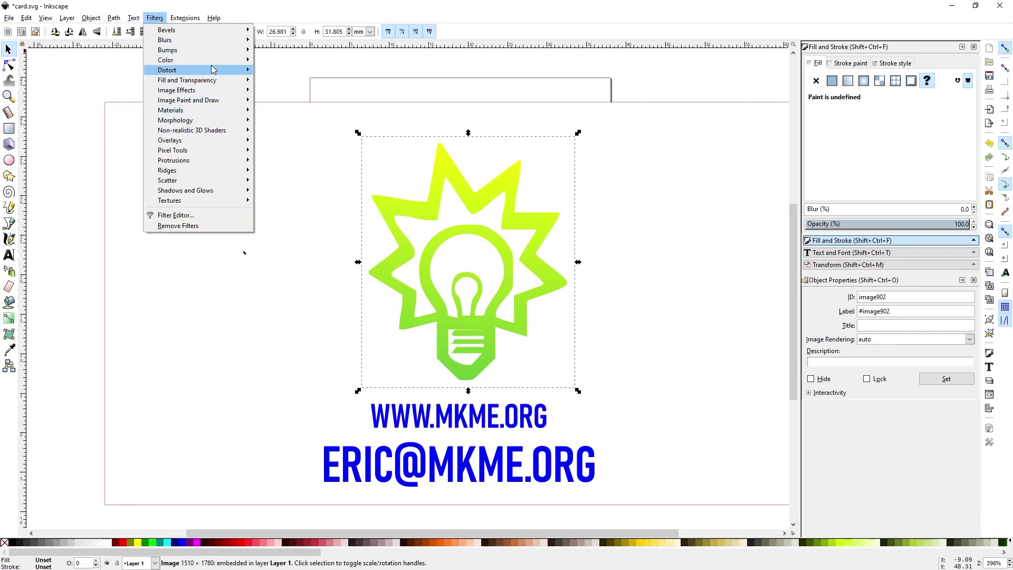
pyautogui.moveTo(216, 59)
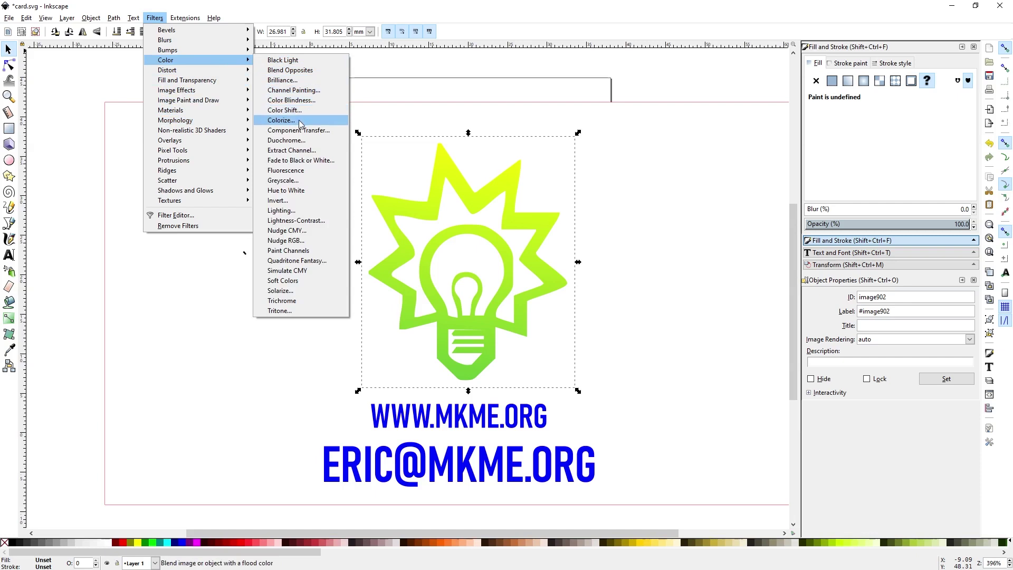
pyautogui.click(281, 121)
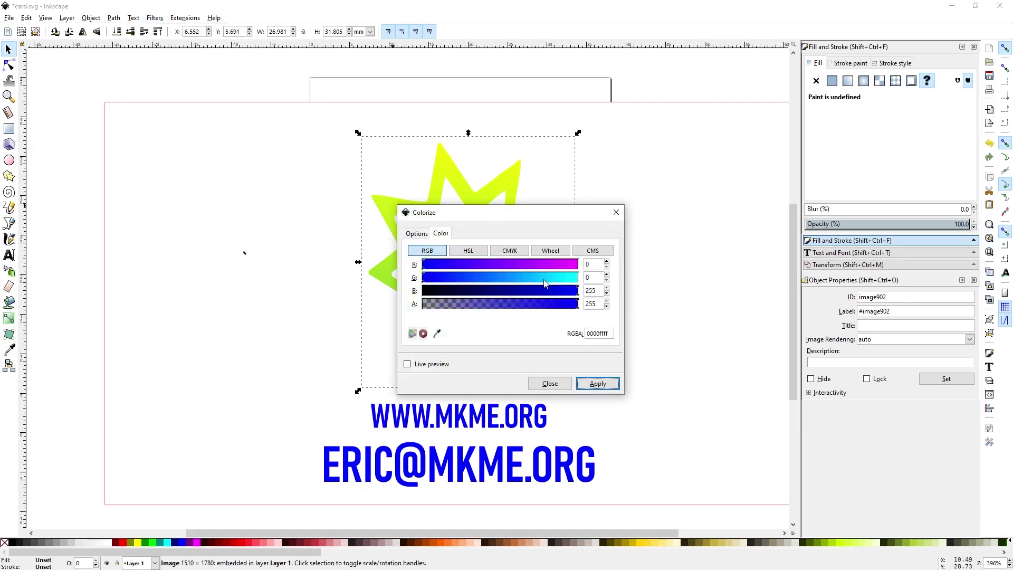
pyautogui.click(598, 383)
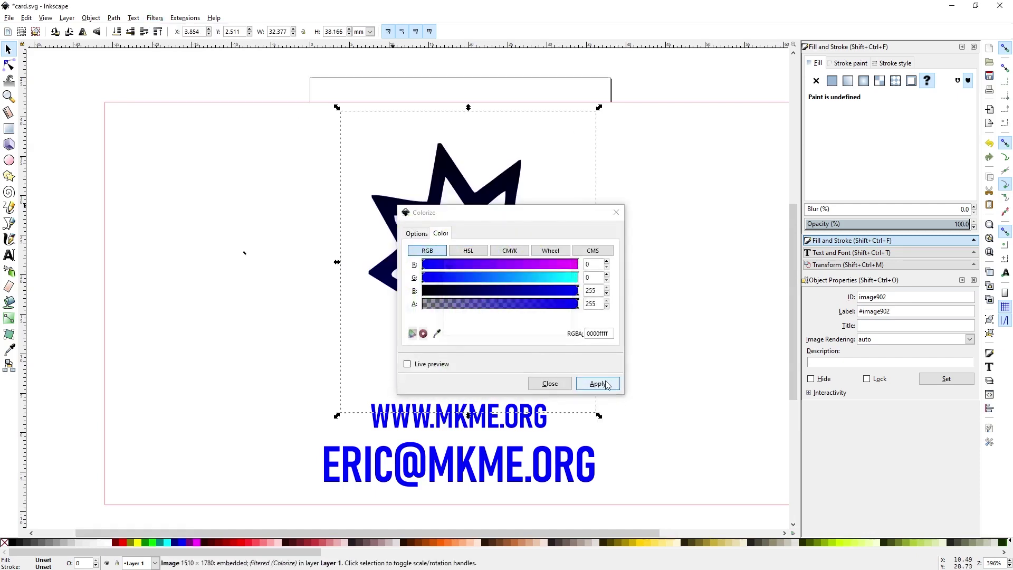
pyautogui.click(615, 213)
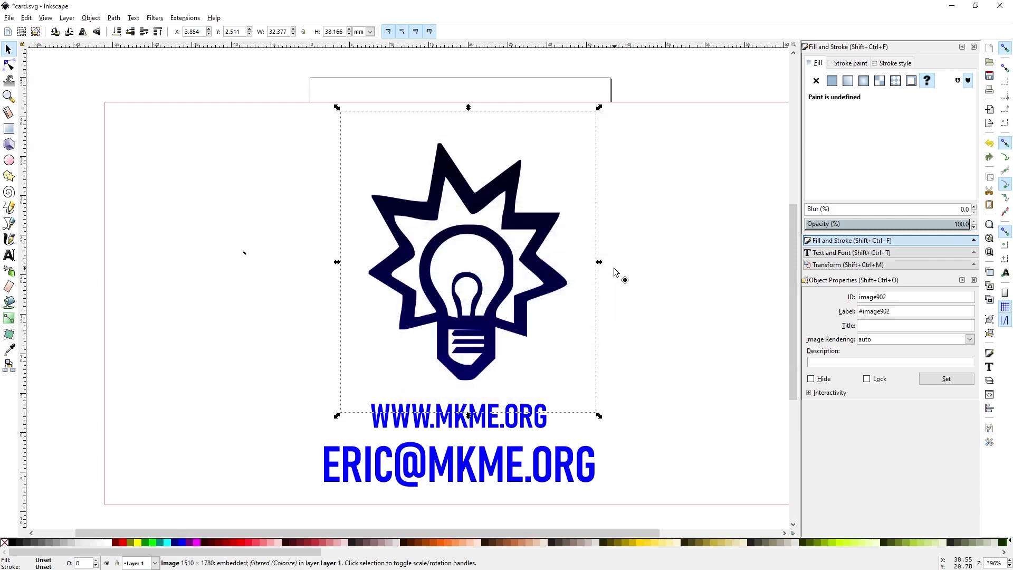
# Step: Select the card background rectangle and bring the whole card into view
pyautogui.click(616, 275)
pyautogui.scroll(-3, 600, 297)
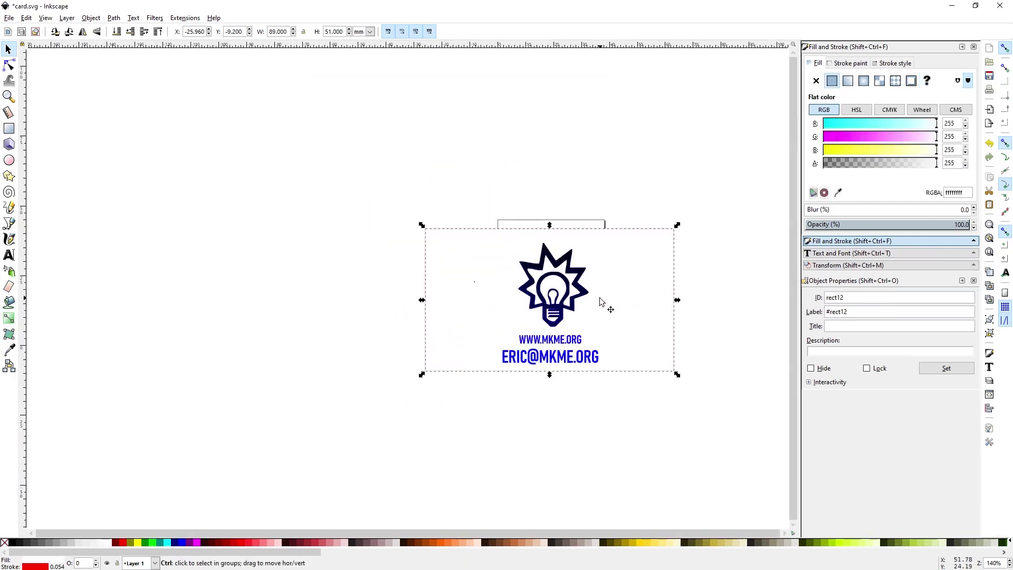
pyautogui.moveTo(599, 296); pyautogui.dragTo(539, 299)
pyautogui.scroll(5, 540, 298)
pyautogui.scroll(-2, 539, 298)
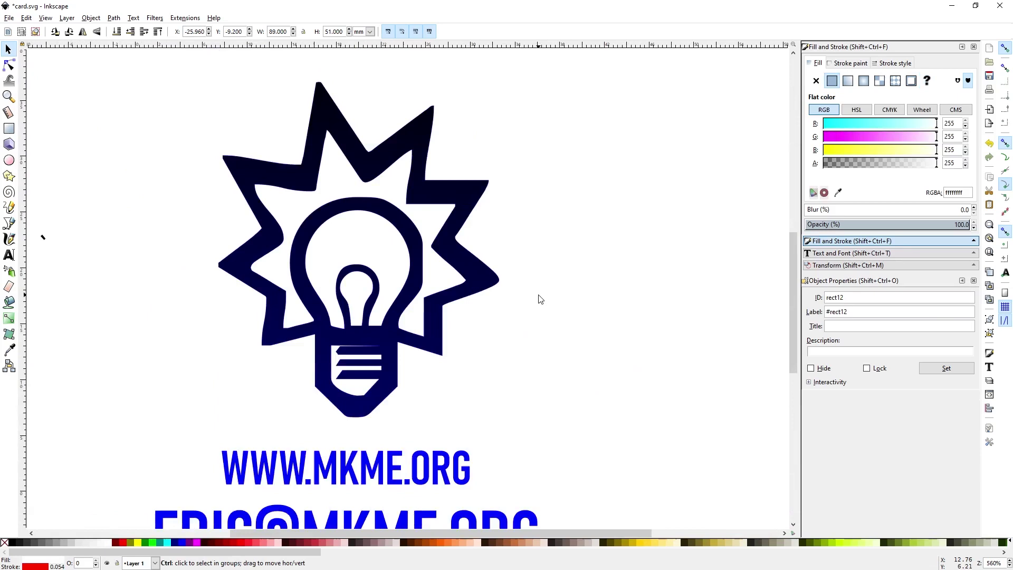
pyautogui.scroll(-1, 255, 170)
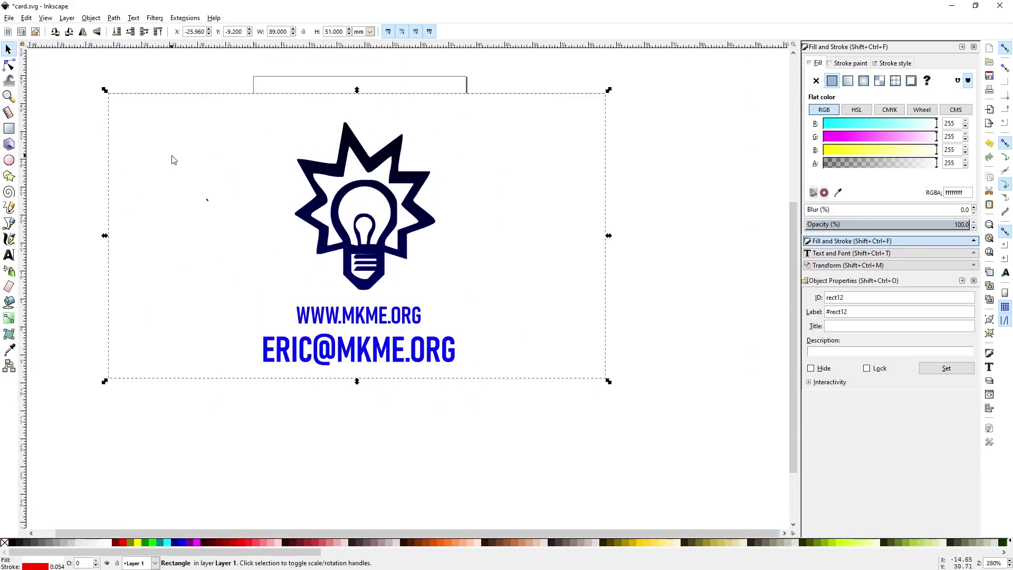
# Step: Resize the page to the selected card rectangle in Document Properties, giving 89 × 51 mm
pyautogui.click(109, 170)
pyautogui.press('r')
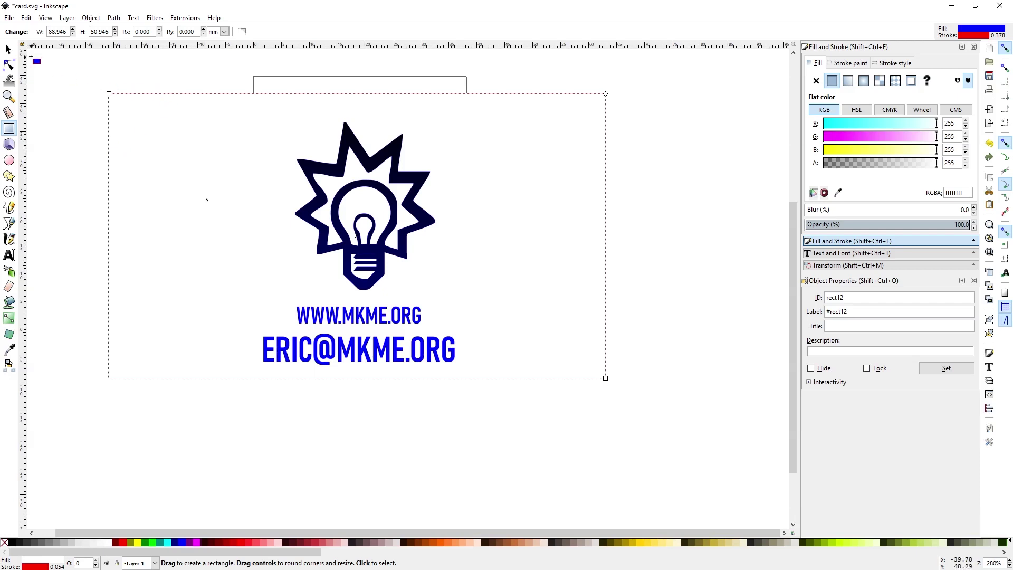
pyautogui.click(9, 49)
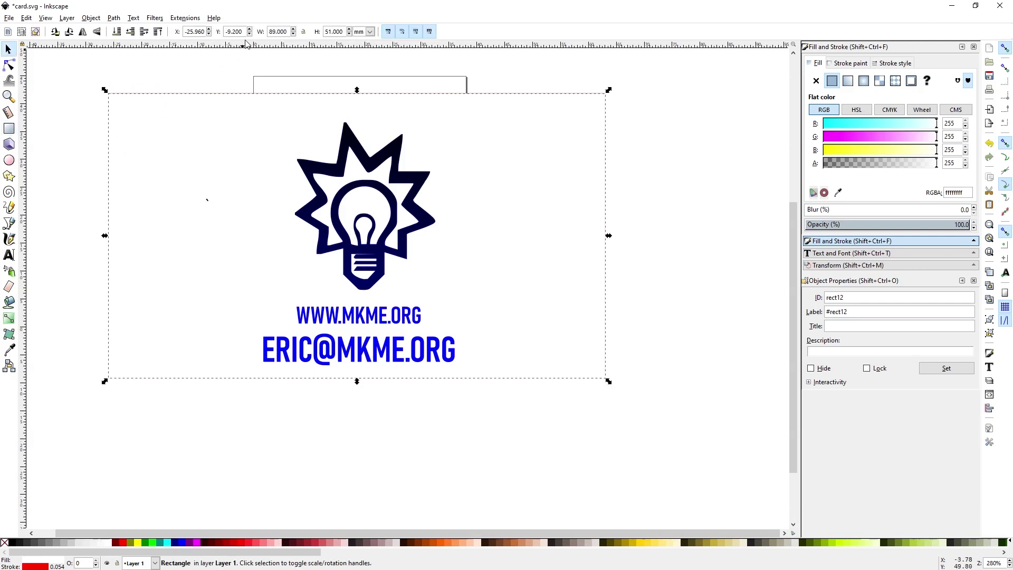
pyautogui.click(11, 17)
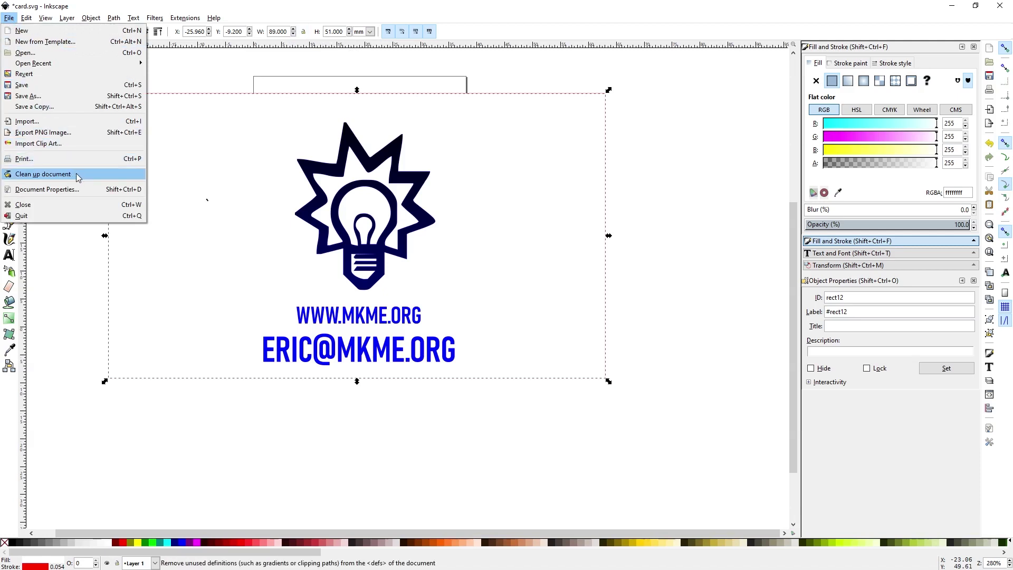
pyautogui.click(82, 189)
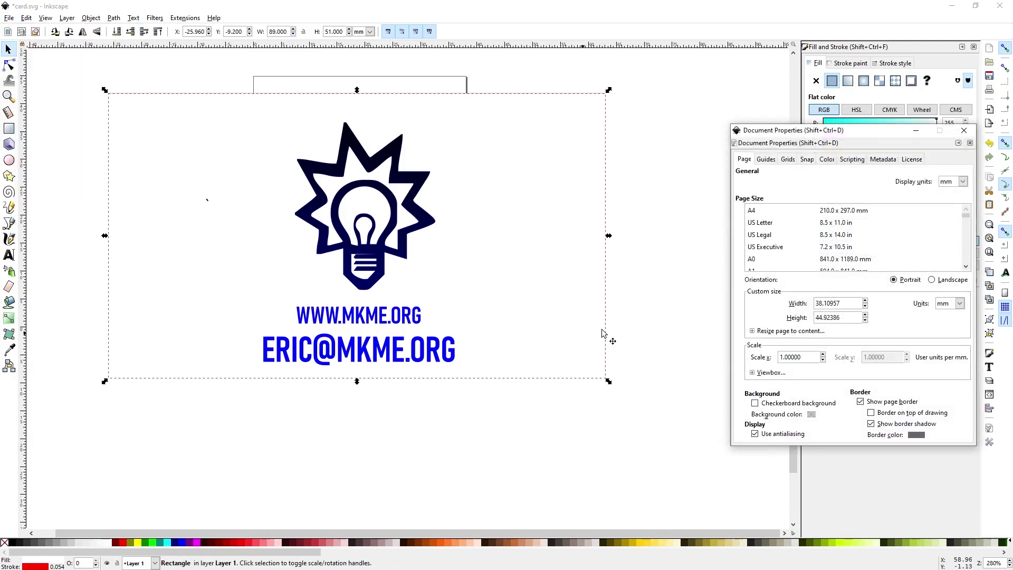
pyautogui.moveTo(764, 136); pyautogui.dragTo(425, 139)
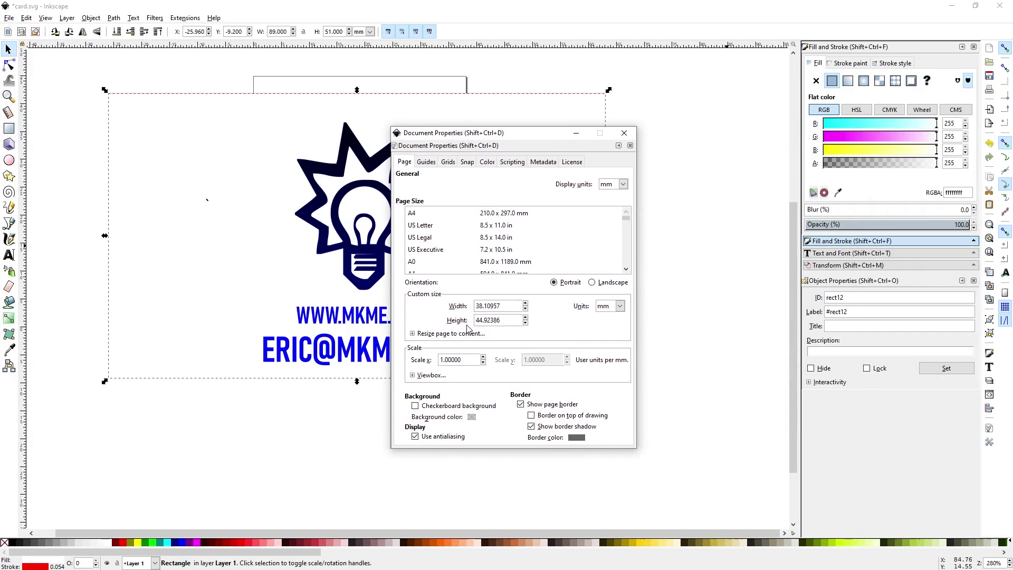
pyautogui.click(416, 333)
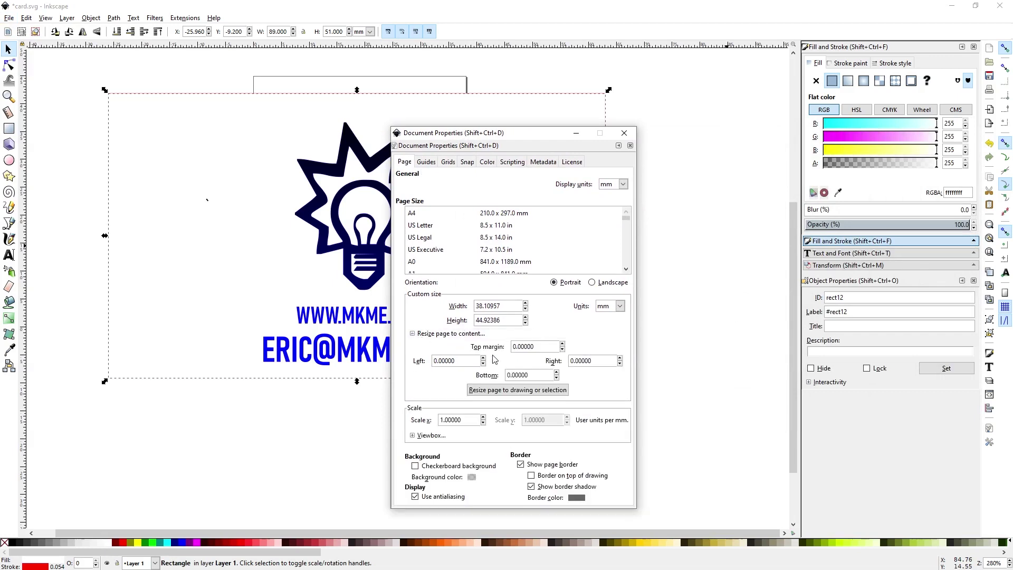
pyautogui.click(525, 394)
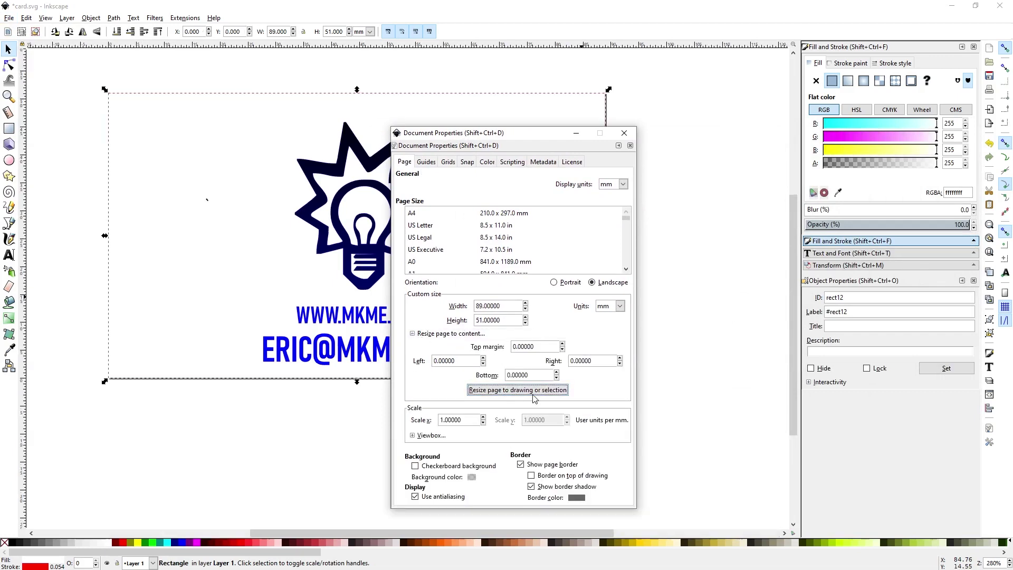
pyautogui.click(624, 132)
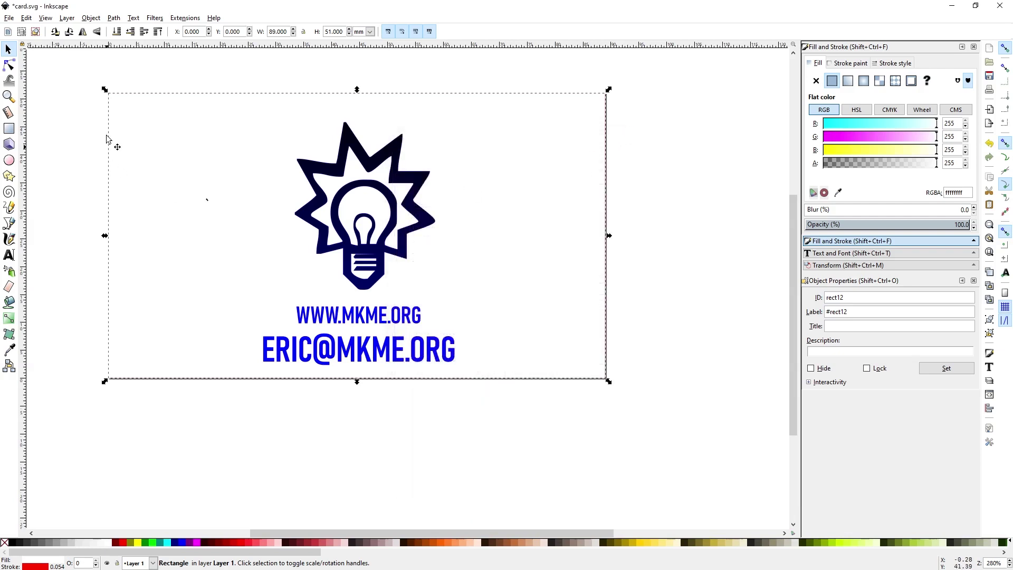
# Step: Save card.svg with File > Save
pyautogui.click(9, 18)
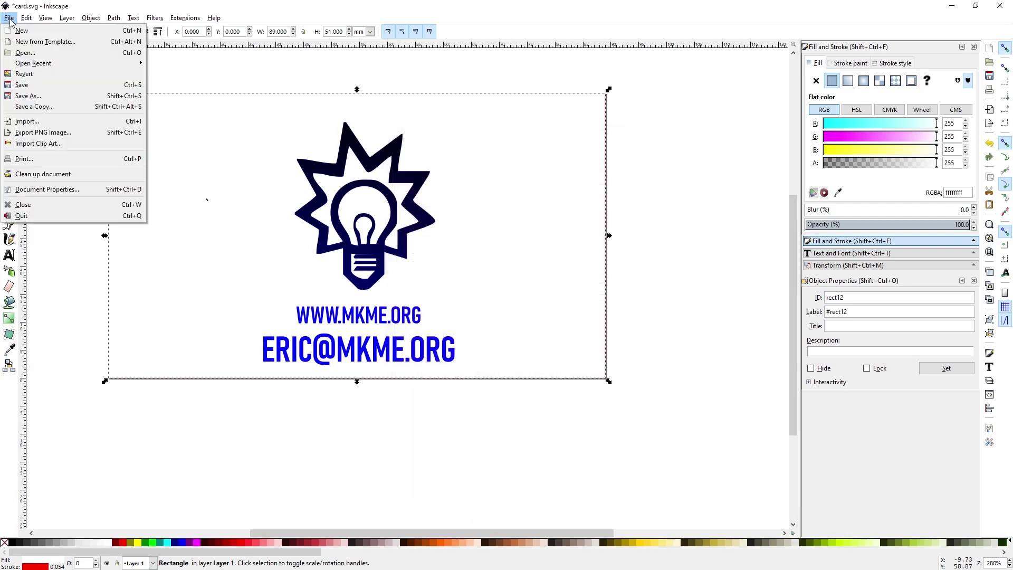
pyautogui.click(33, 85)
pyautogui.scroll(-2, 264, 209)
pyautogui.scroll(3, 265, 210)
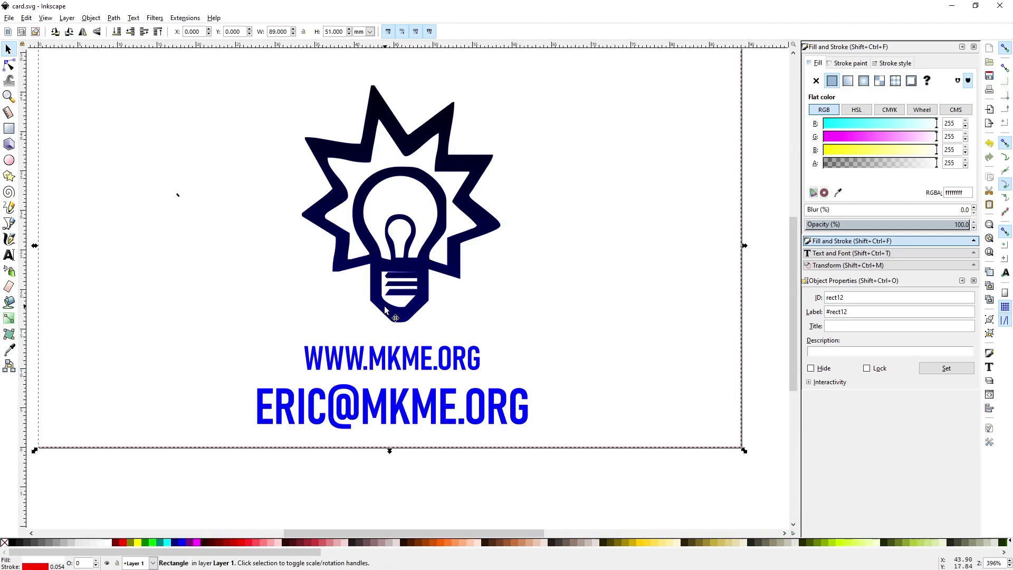
pyautogui.scroll(-1, 385, 310)
pyautogui.scroll(1, 385, 311)
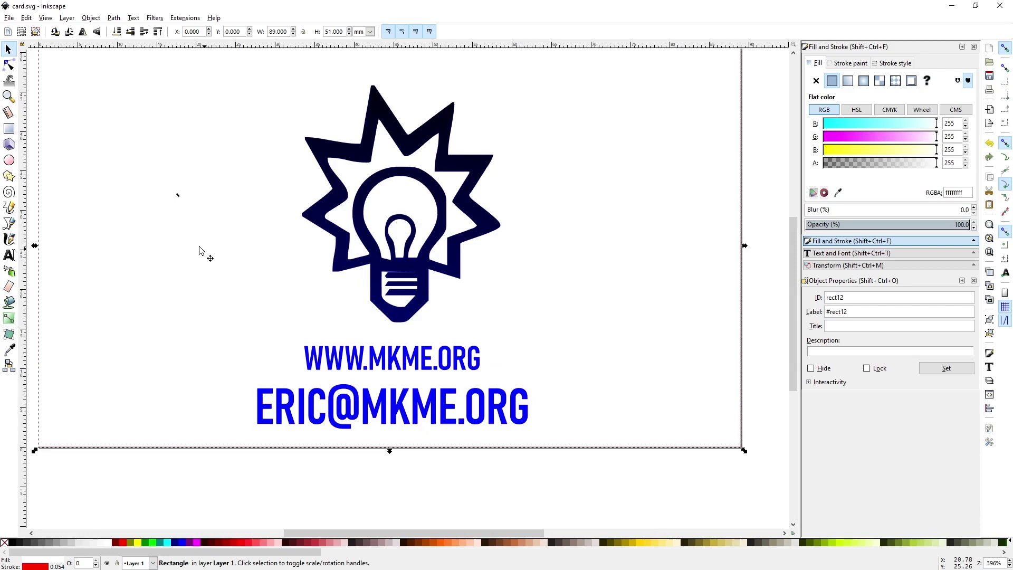